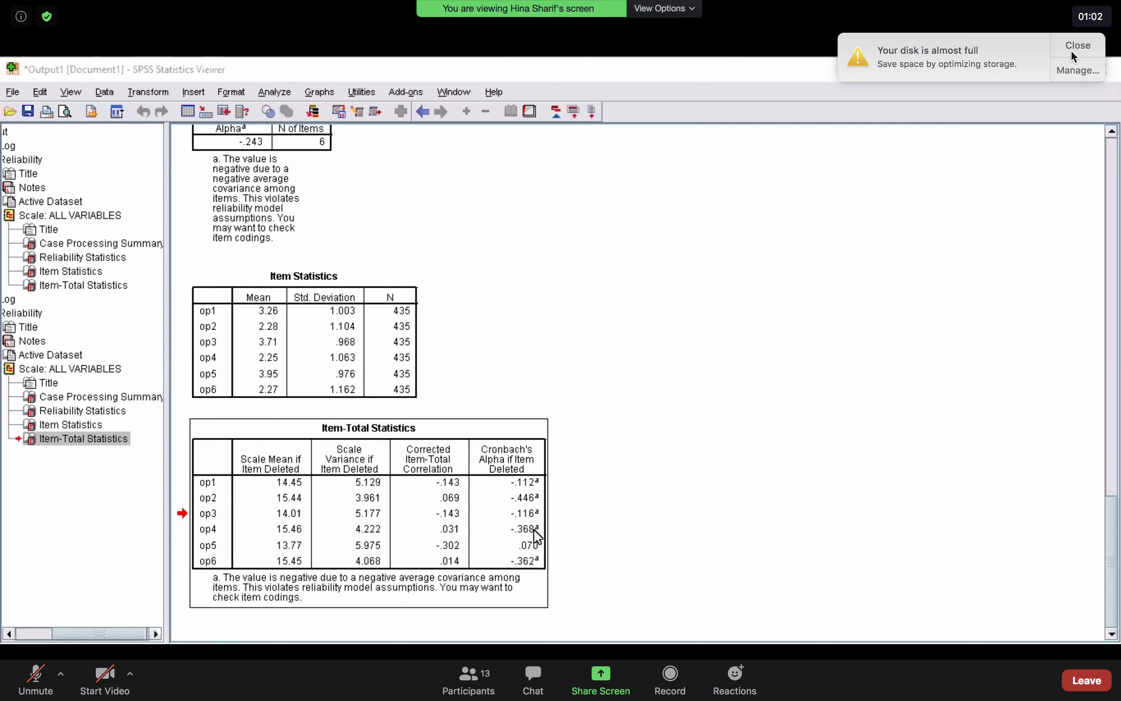
click(1076, 51)
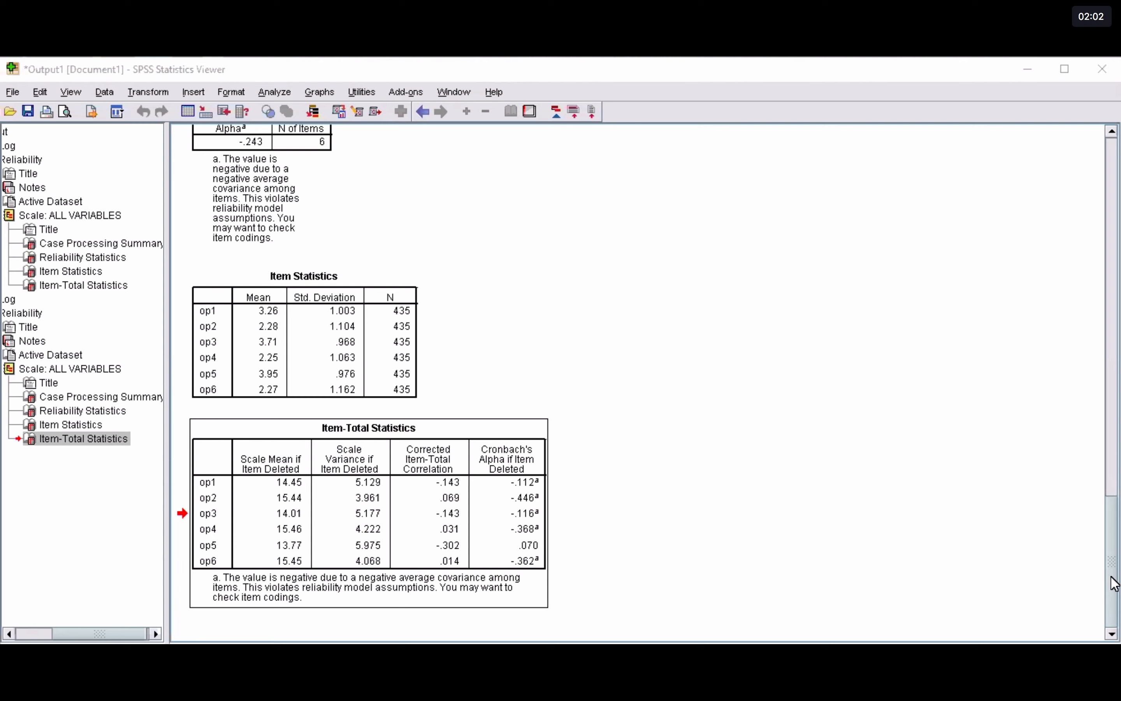
drag(1116, 584, 1116, 408)
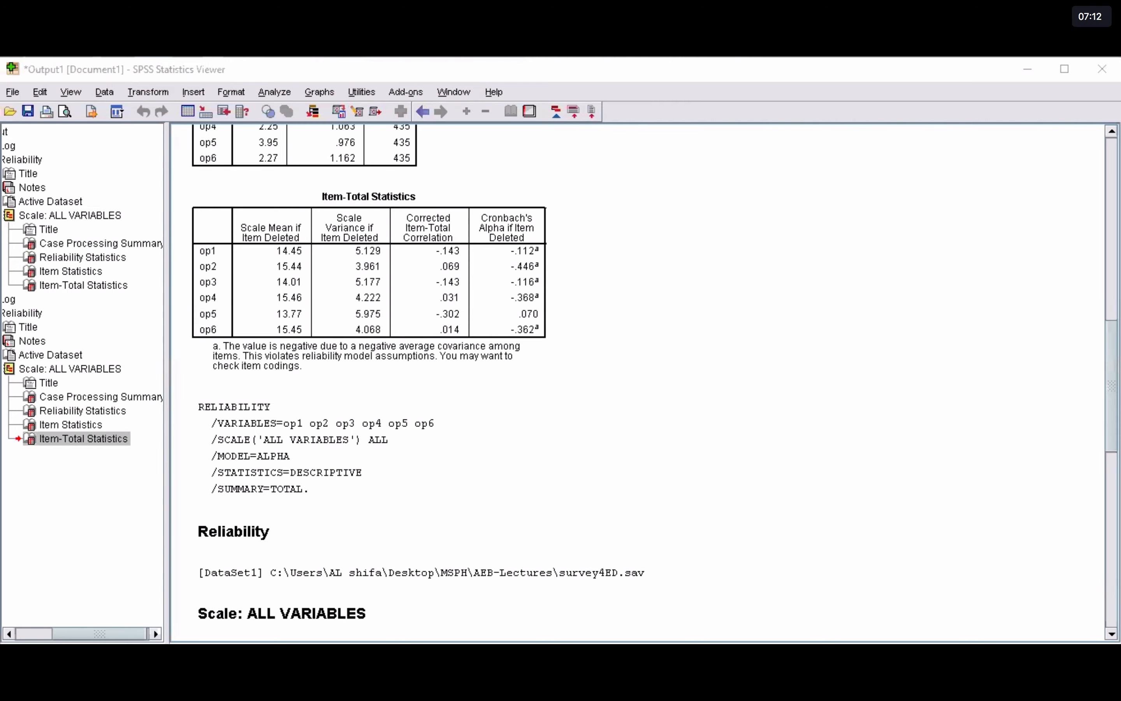
Step: Switch to the survey4ED.sav data editor and select the Total Optimism variable in the variable definitions
key(alt+Tab)
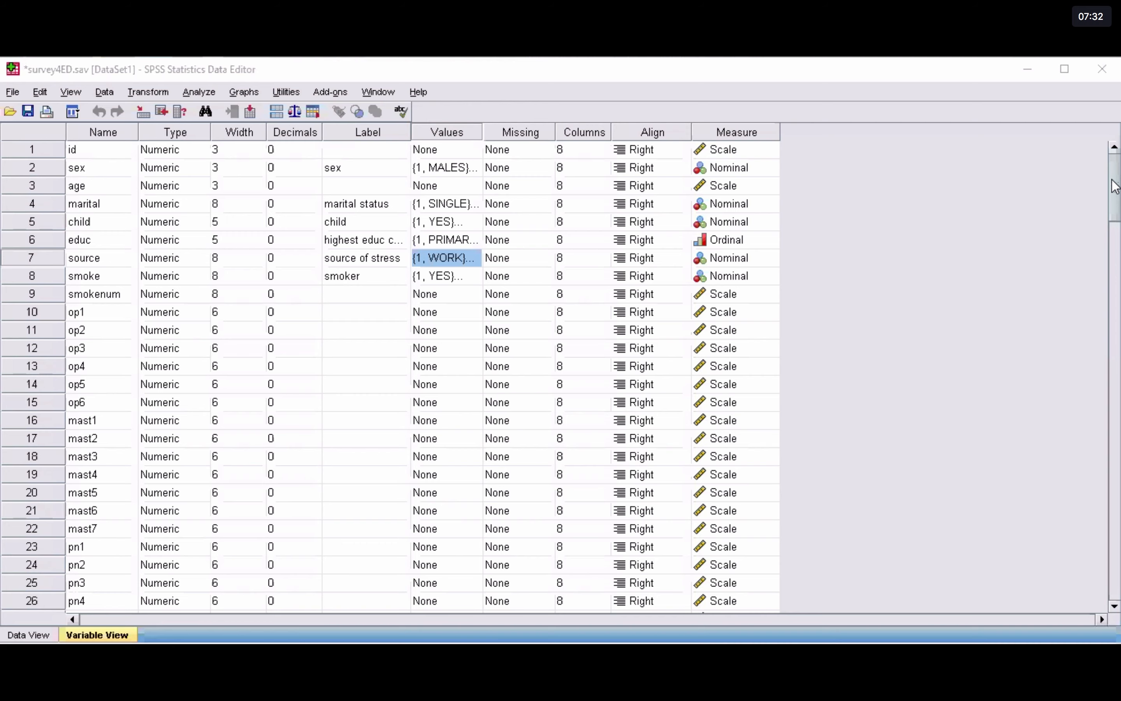
drag(1115, 186, 1116, 468)
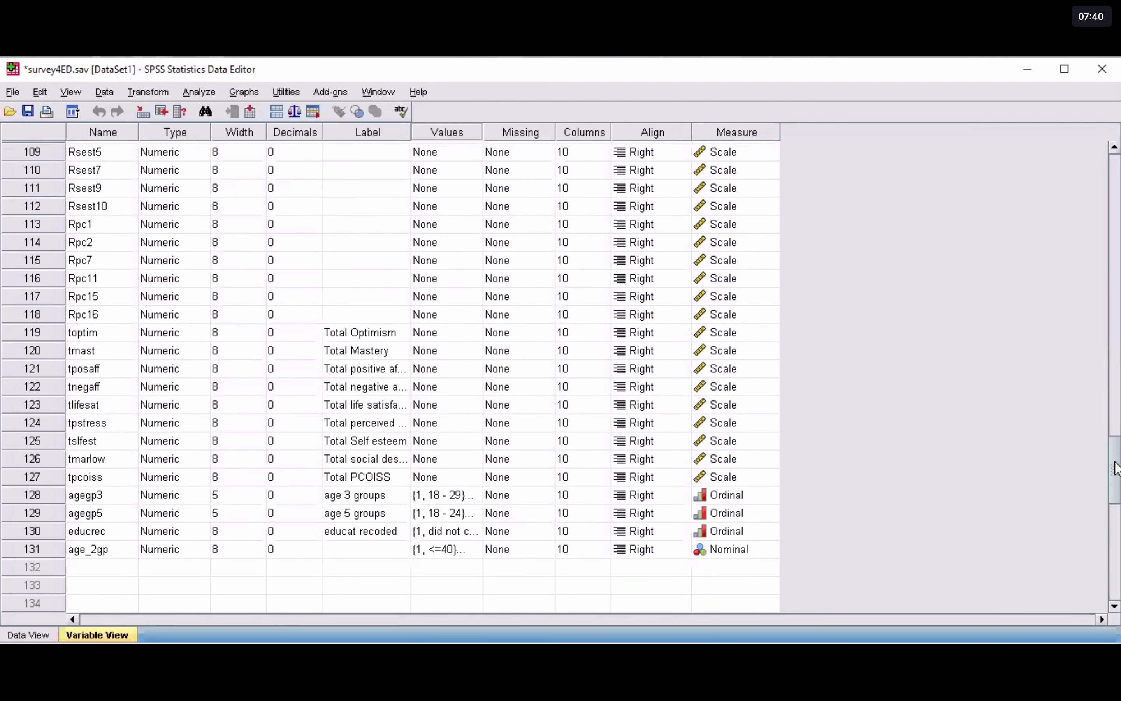
click(27, 333)
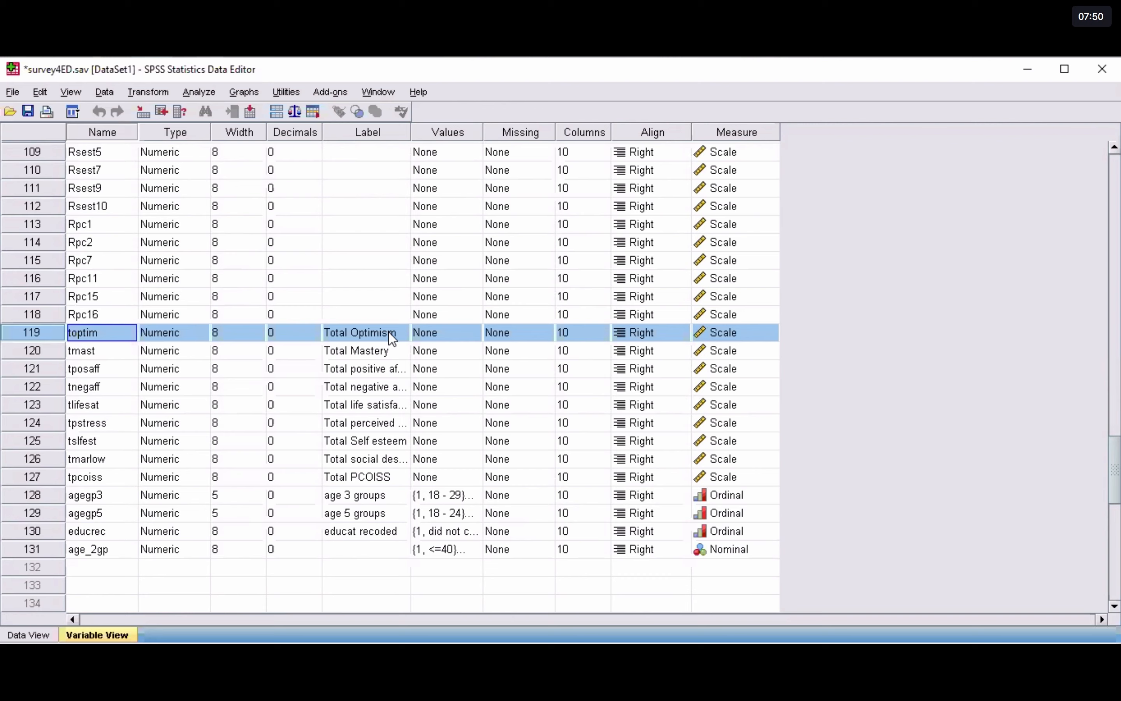
Step: Locate the toptim column among the data values and examine the individual total optimism scores
click(24, 636)
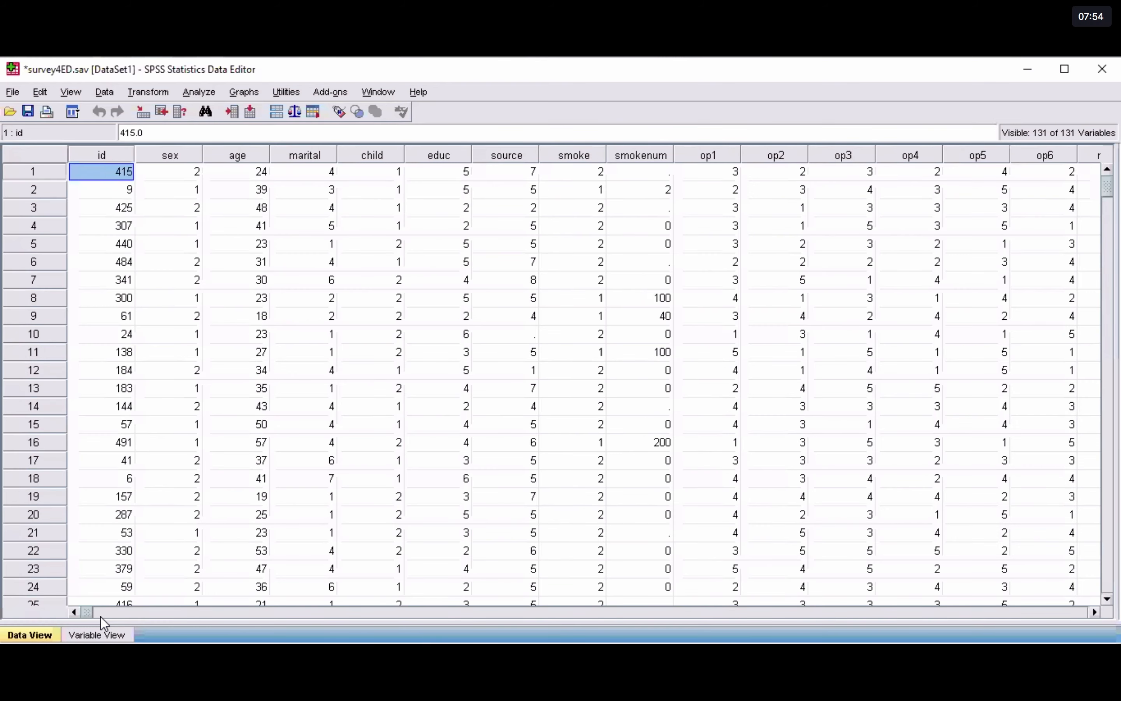
scroll(101, 617, right, 5)
scroll(101, 617, right, 5)
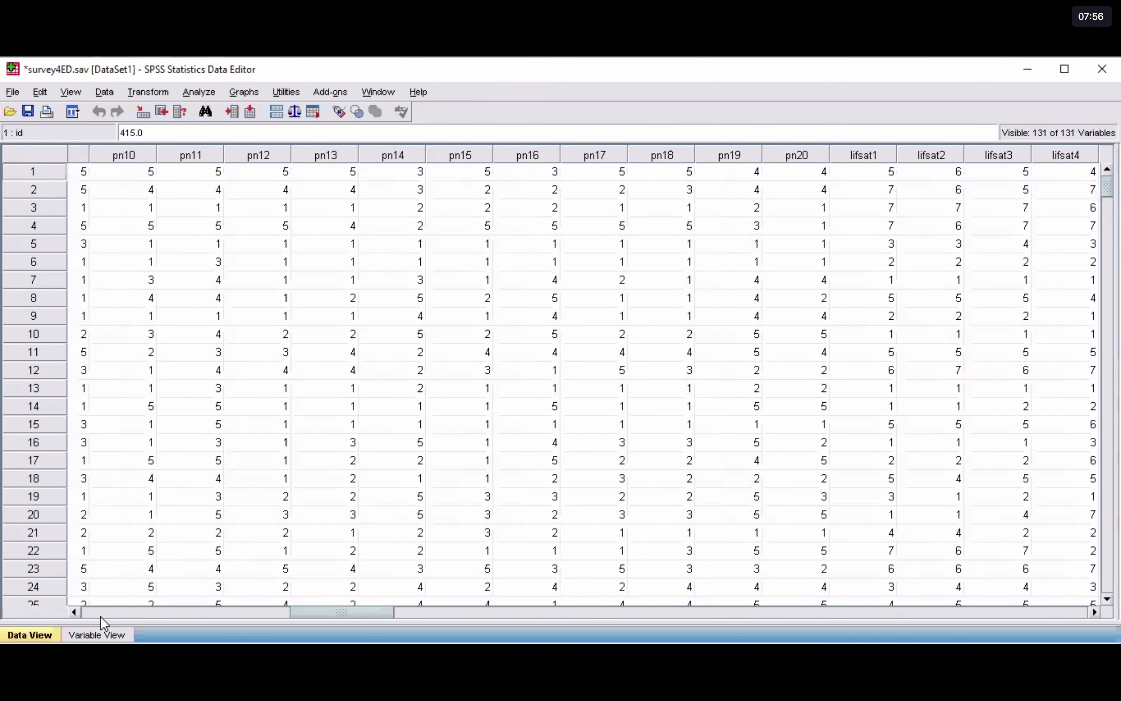
scroll(100, 617, right, 5)
scroll(100, 617, right, 5)
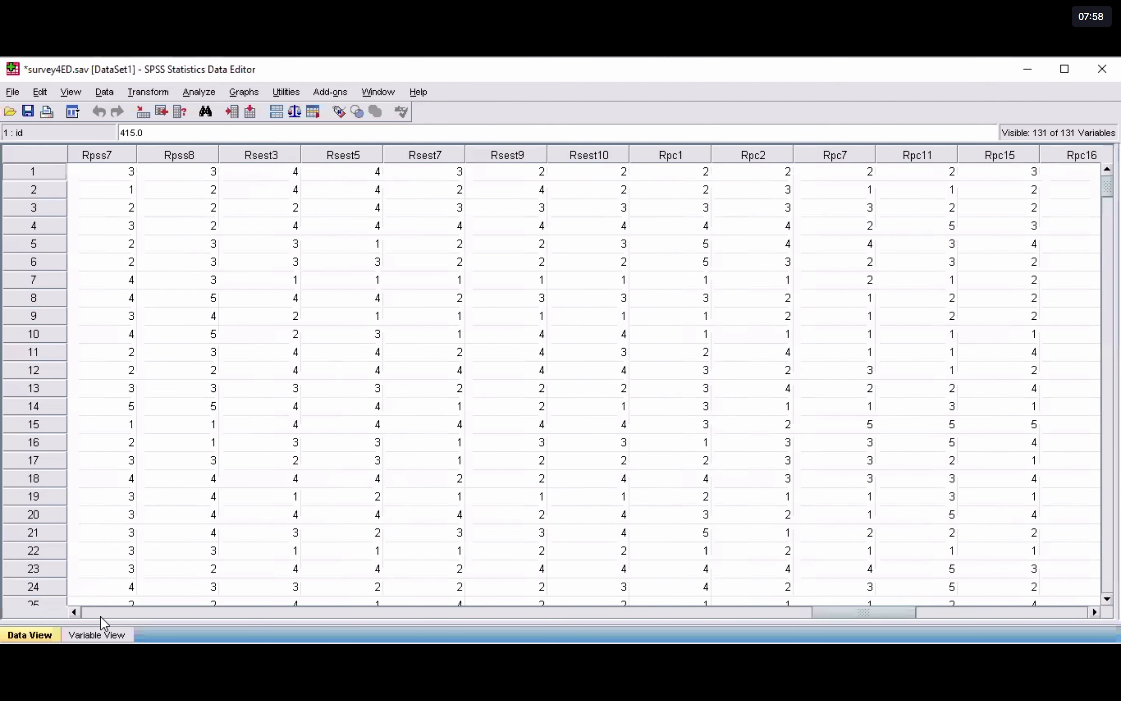
scroll(101, 617, right, 5)
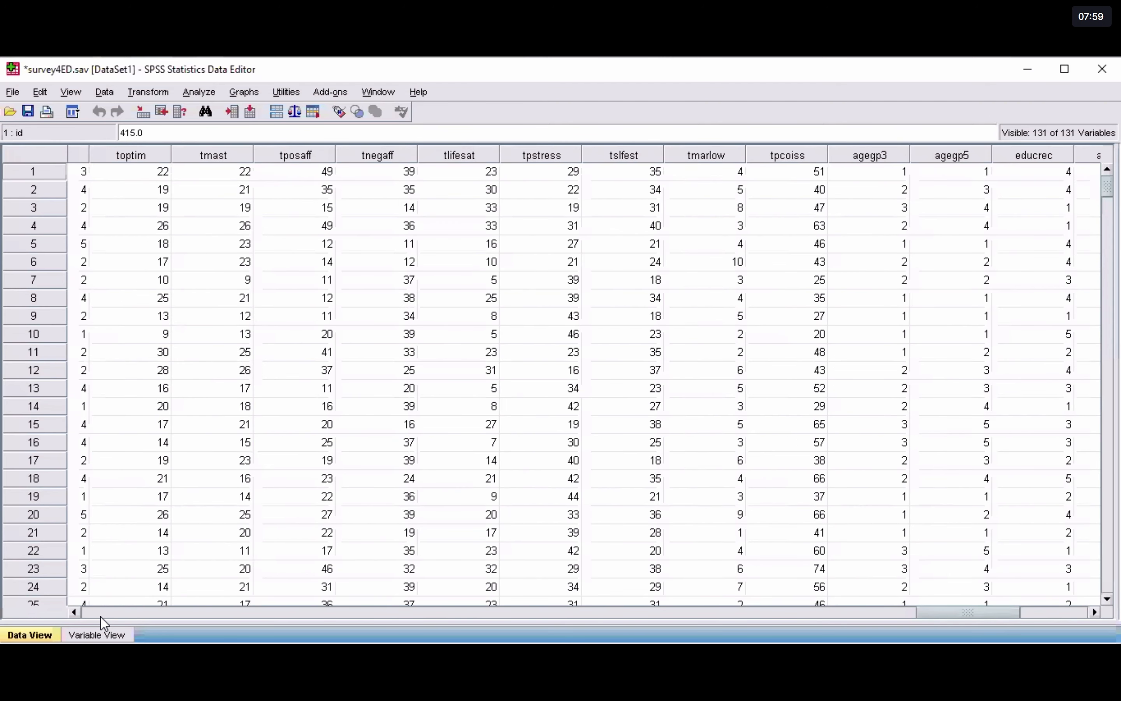
click(134, 153)
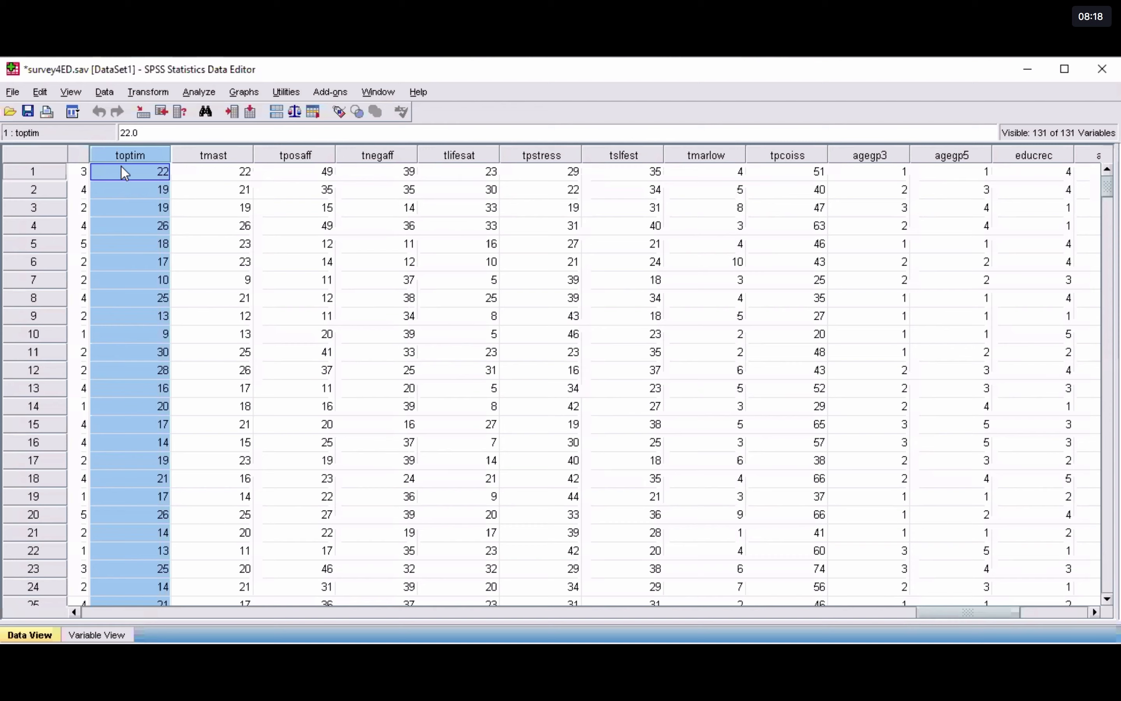
click(134, 340)
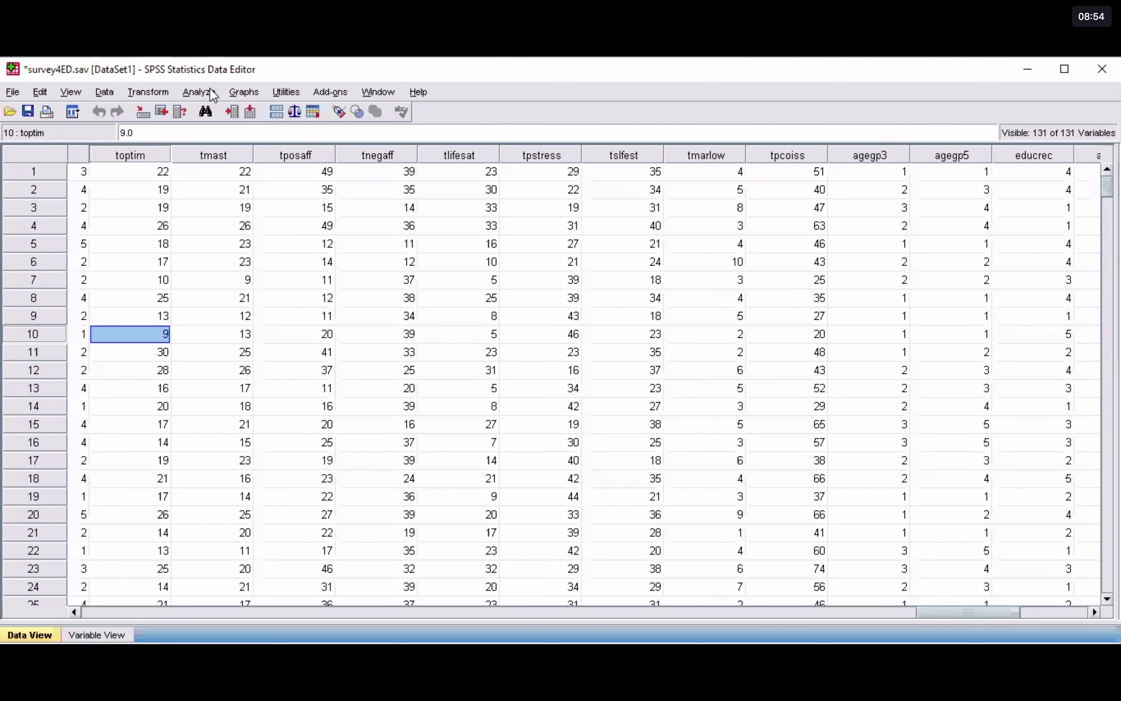
Step: Start a Frequencies analysis with Total Optimism [toptim] as the variable to analyse
click(199, 92)
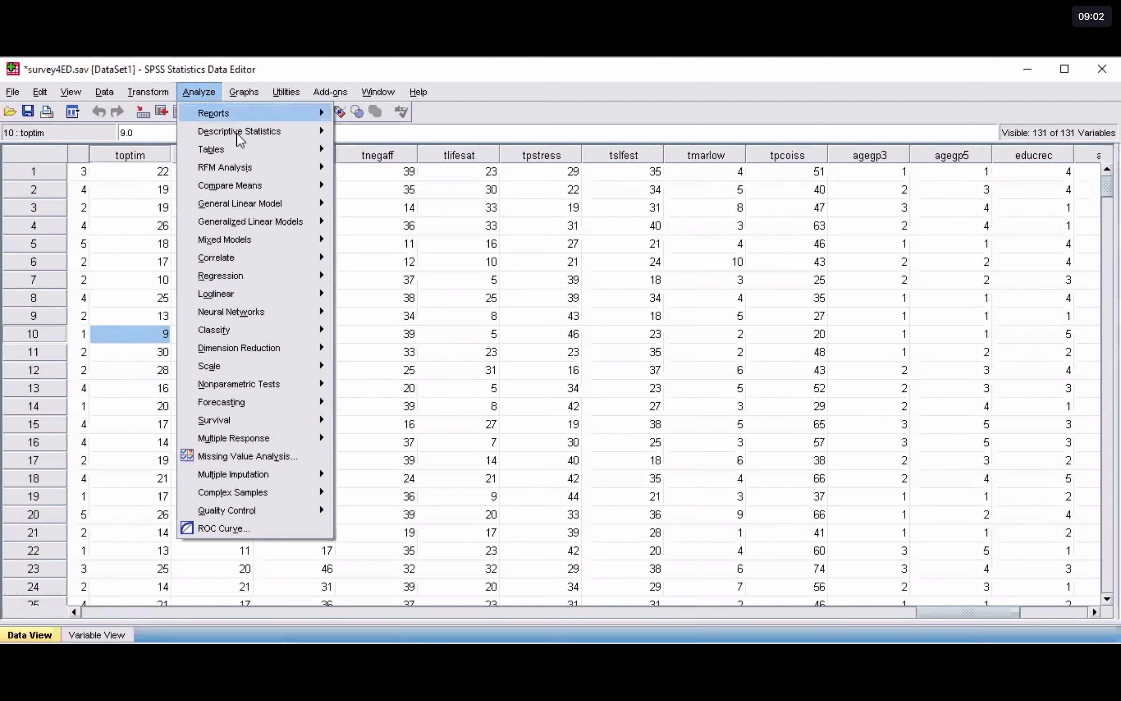
mouse_move(237, 136)
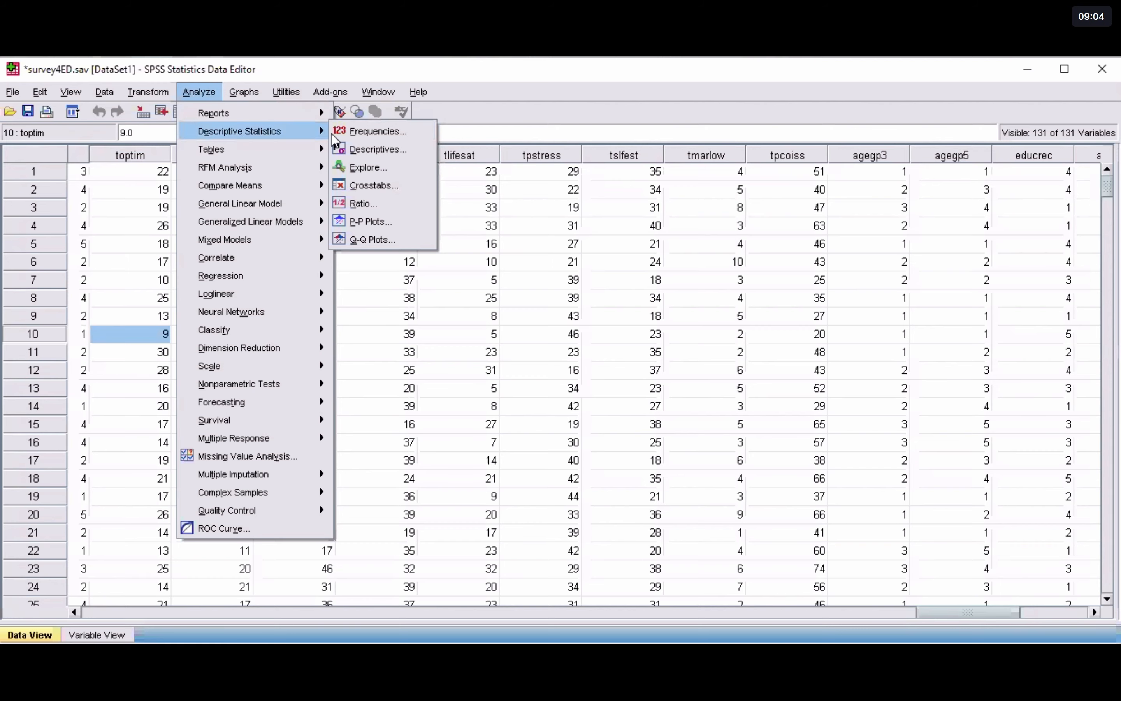
click(378, 132)
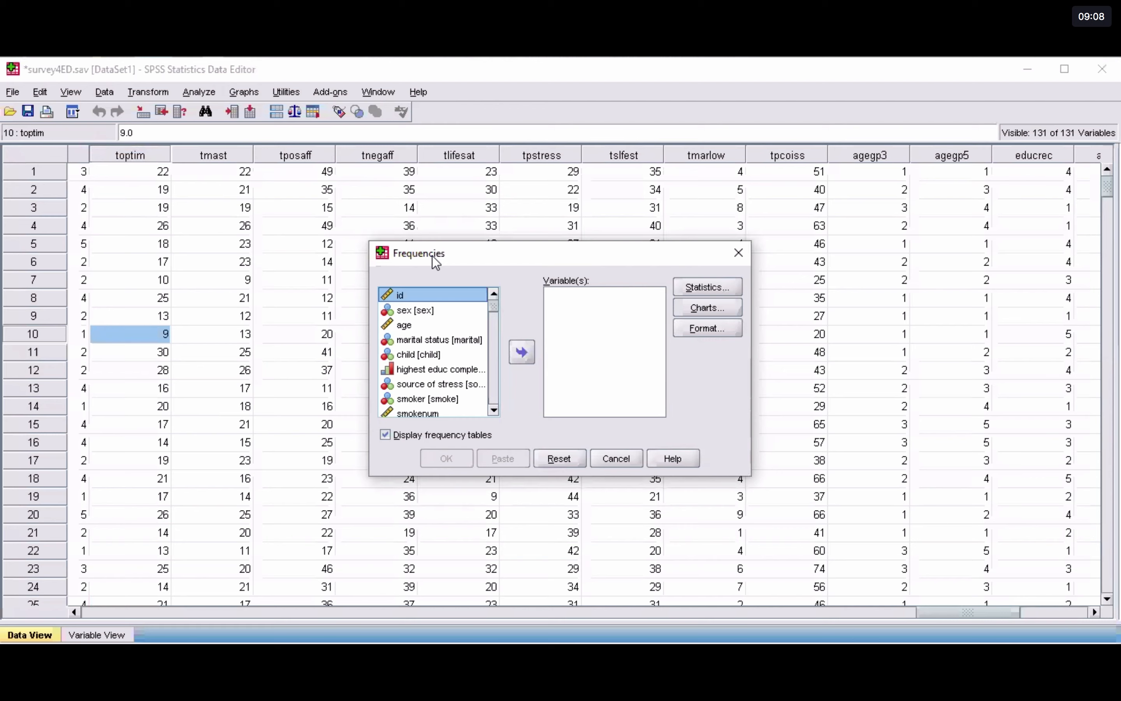
drag(491, 304, 493, 389)
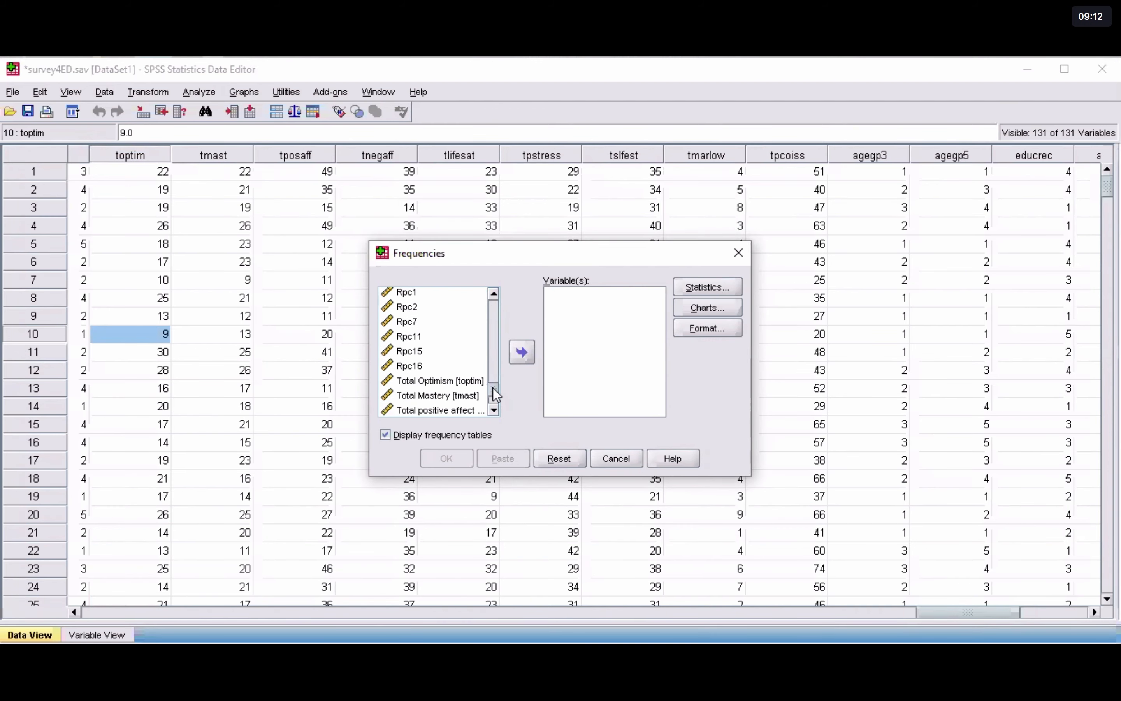
click(465, 381)
double_click(466, 381)
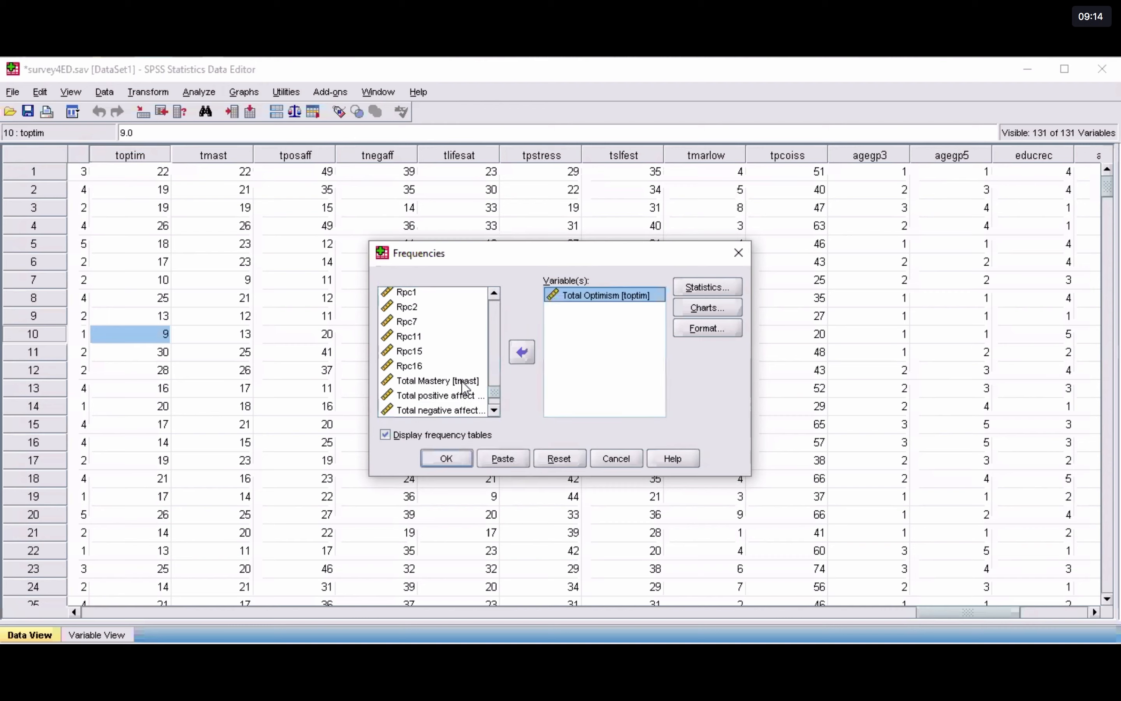
click(558, 532)
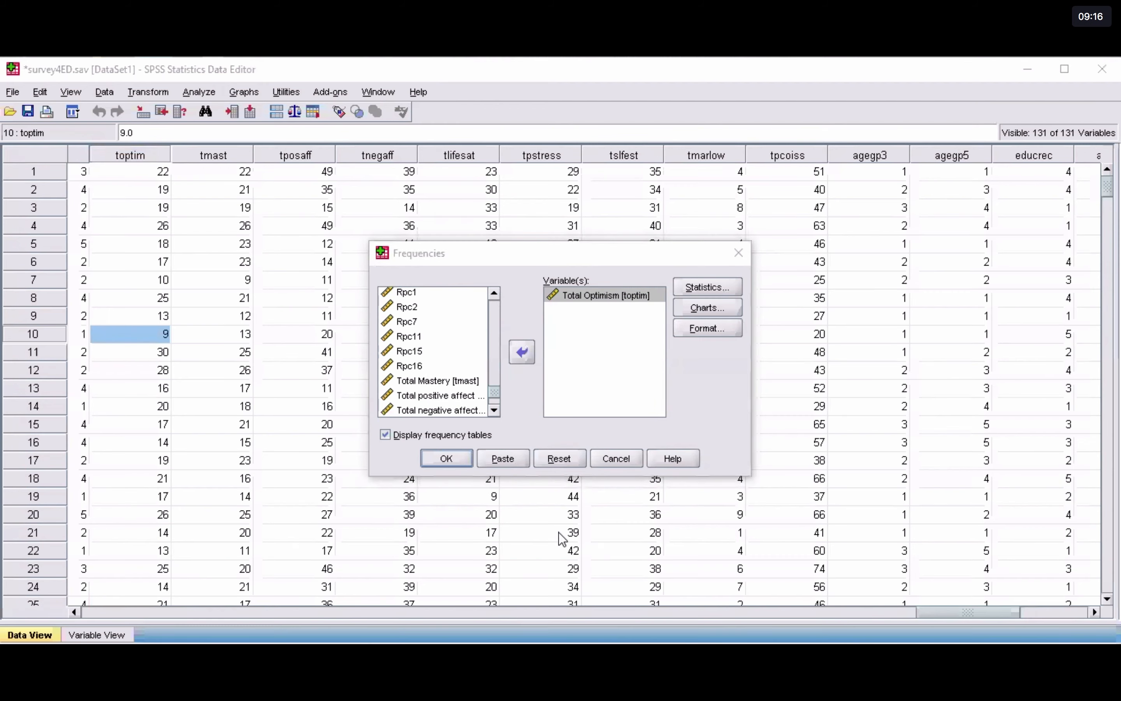
Step: Request the mean, median, mode, skewness and kurtosis as statistics for the Frequencies analysis
click(700, 288)
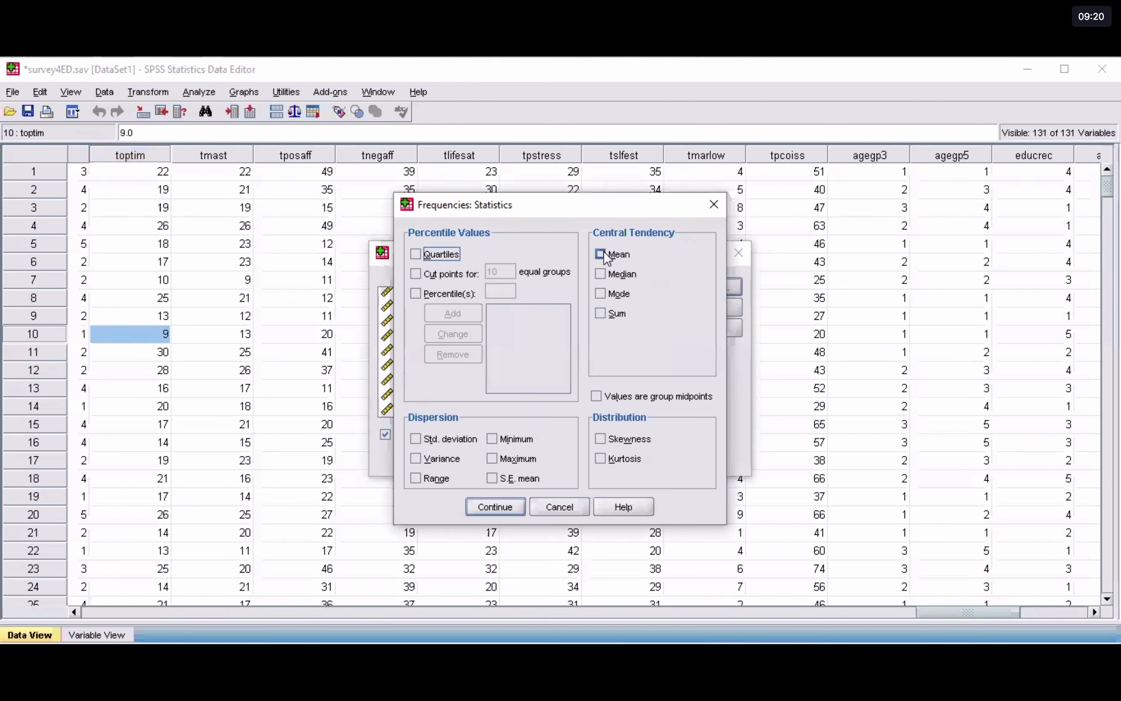
click(606, 255)
click(602, 274)
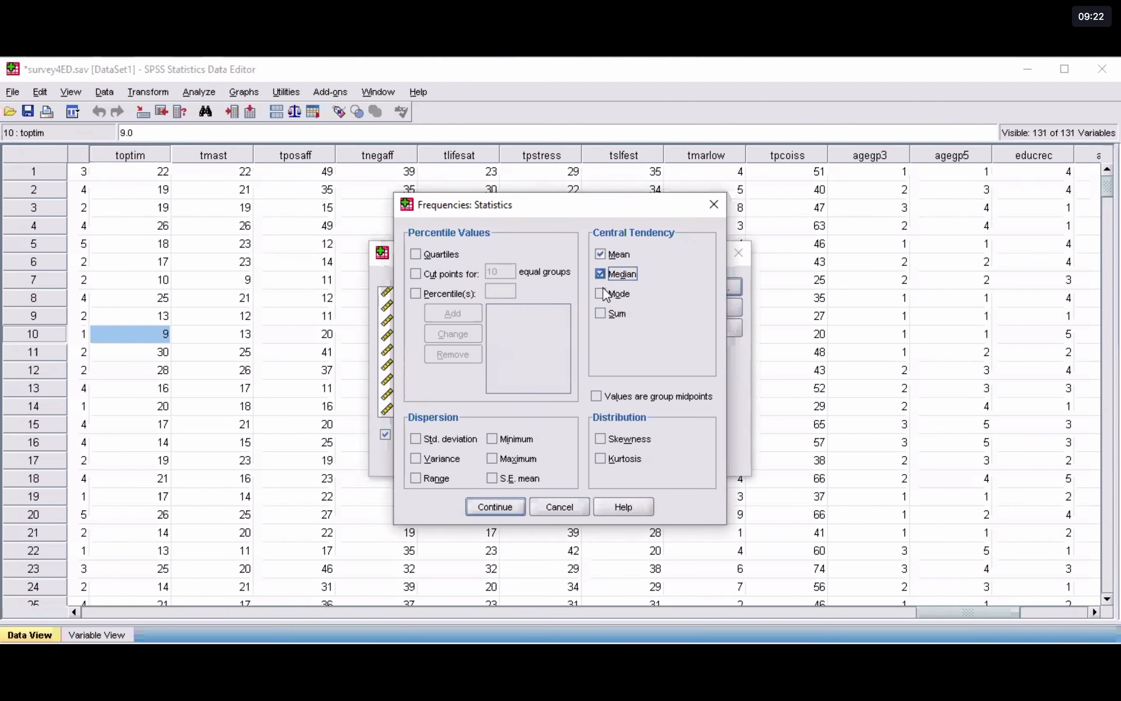
click(599, 294)
click(602, 438)
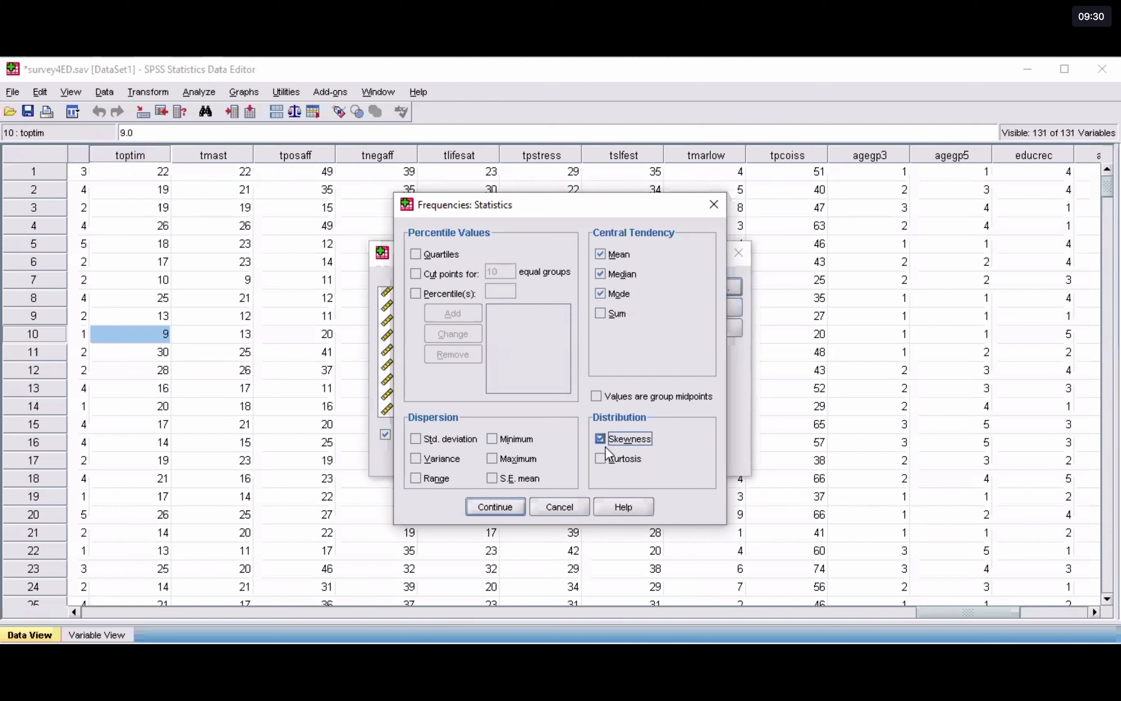
click(605, 456)
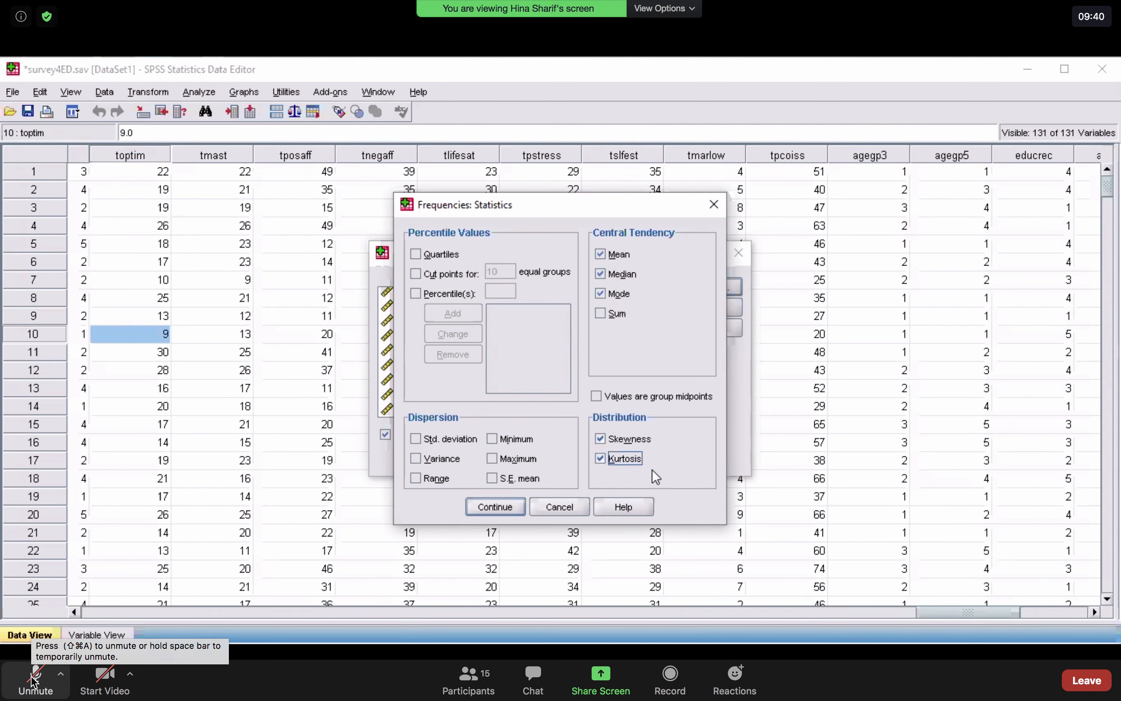
click(34, 679)
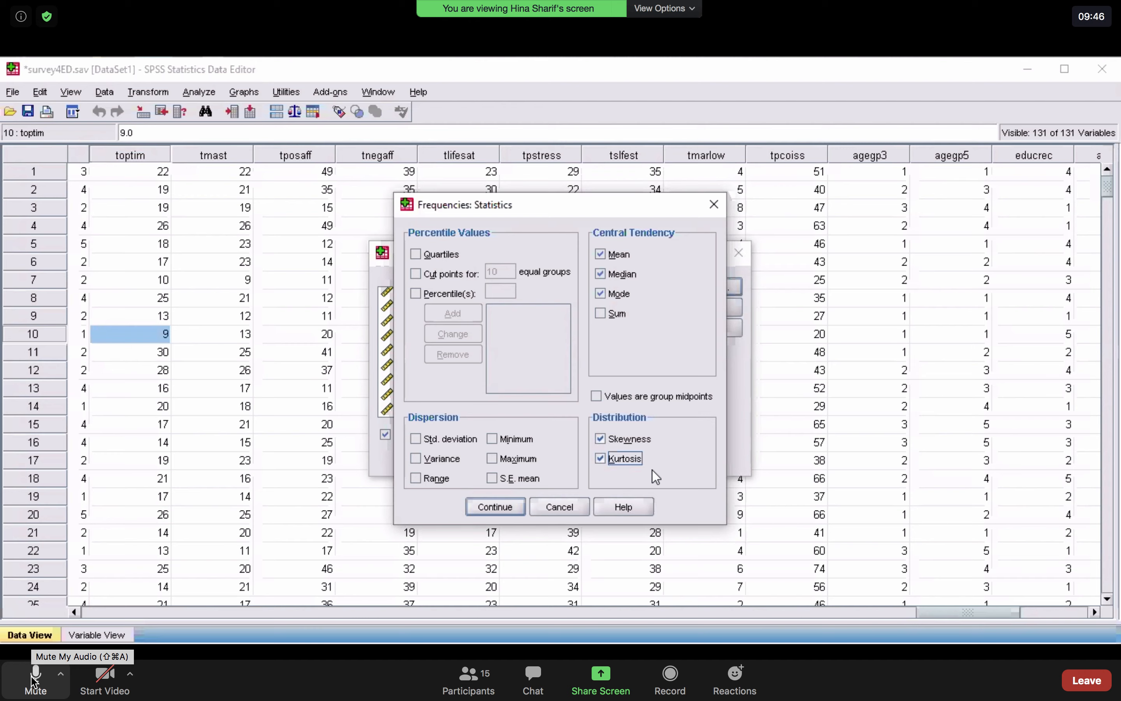
click(35, 677)
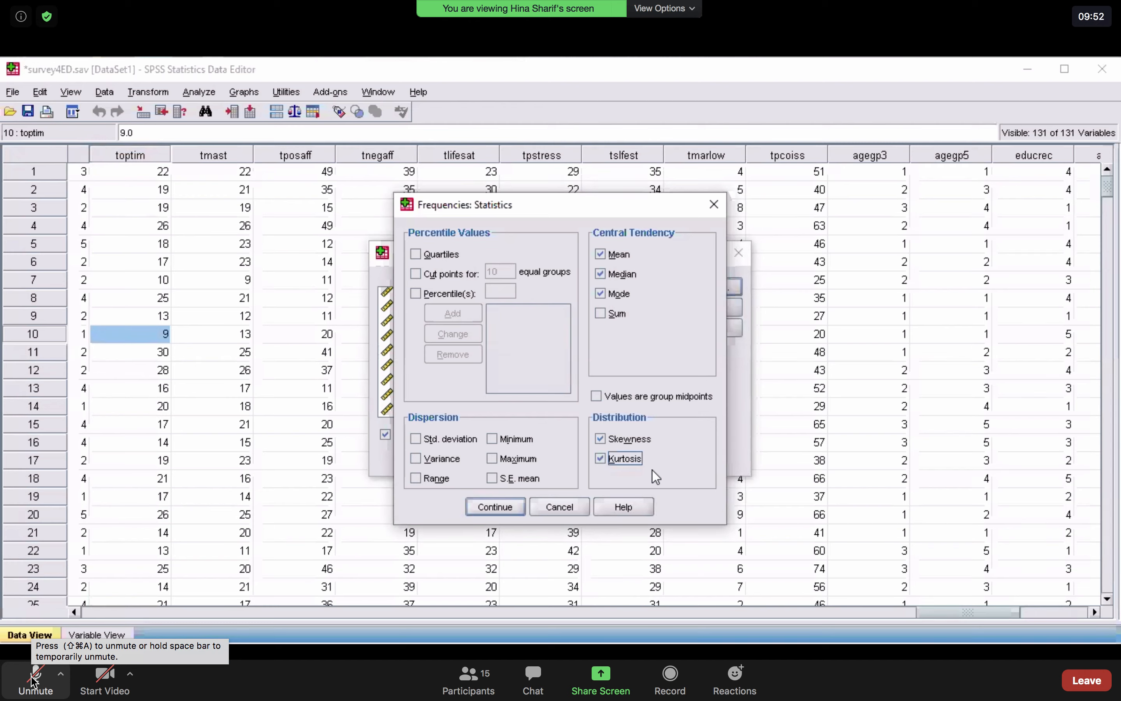
click(34, 677)
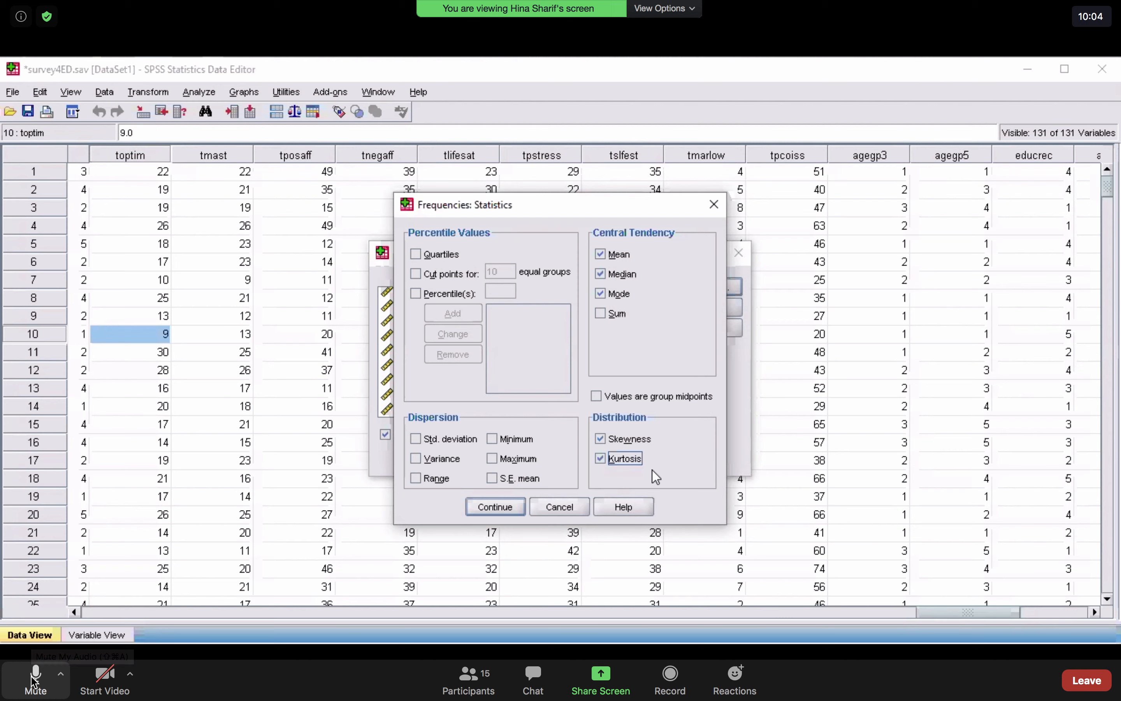
click(32, 681)
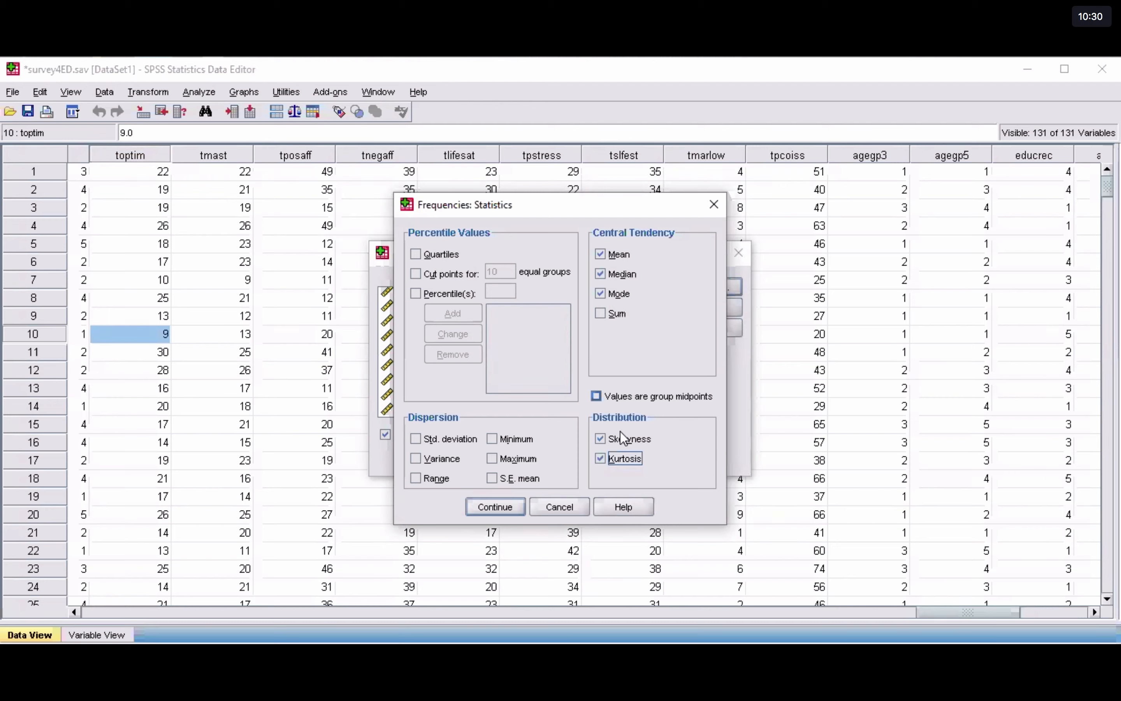
Step: Run the Frequencies analysis with frequency tables turned off, and select its Statistics table in the output
click(489, 505)
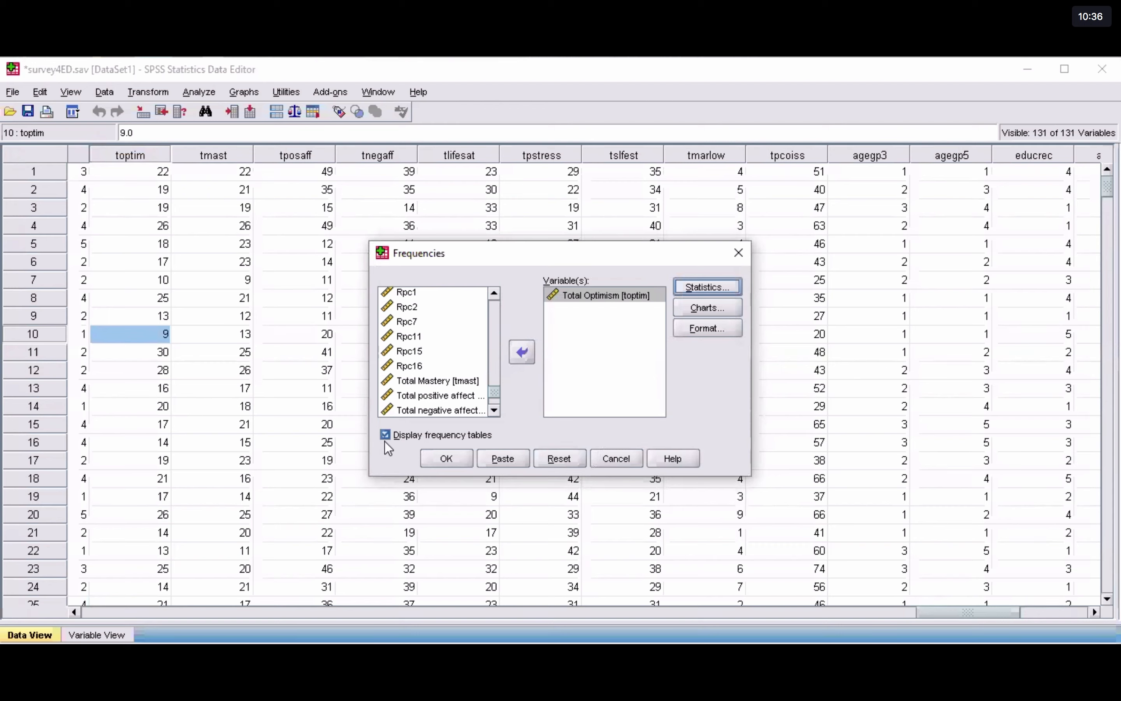
click(384, 442)
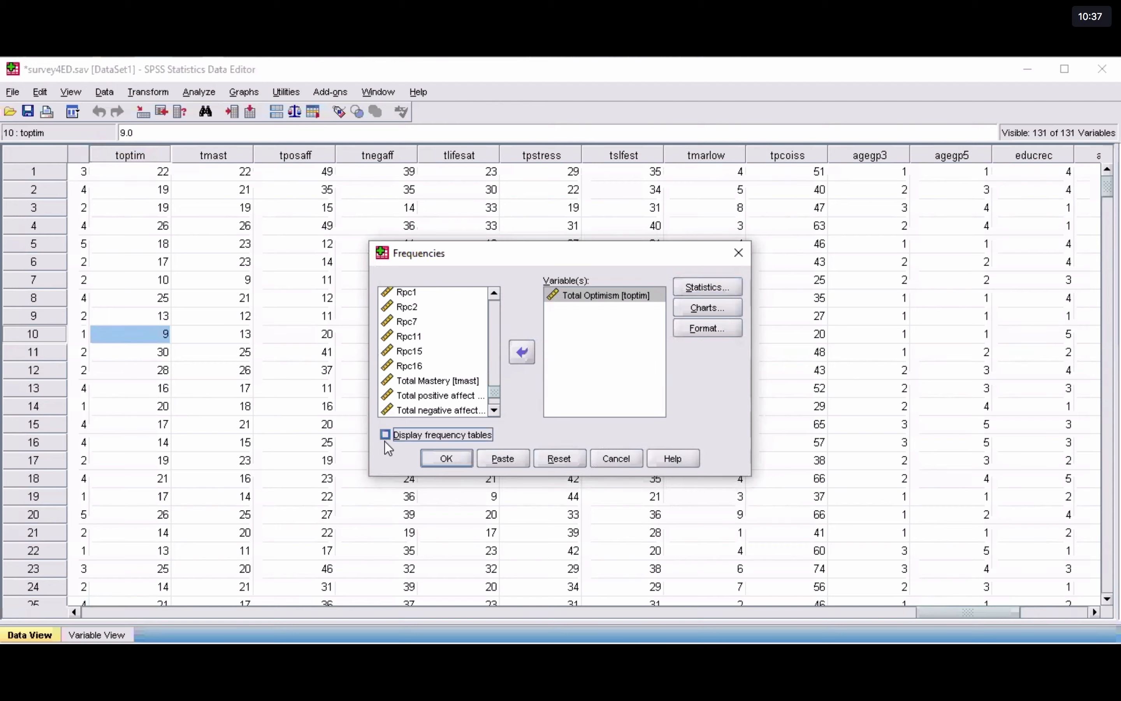
click(466, 460)
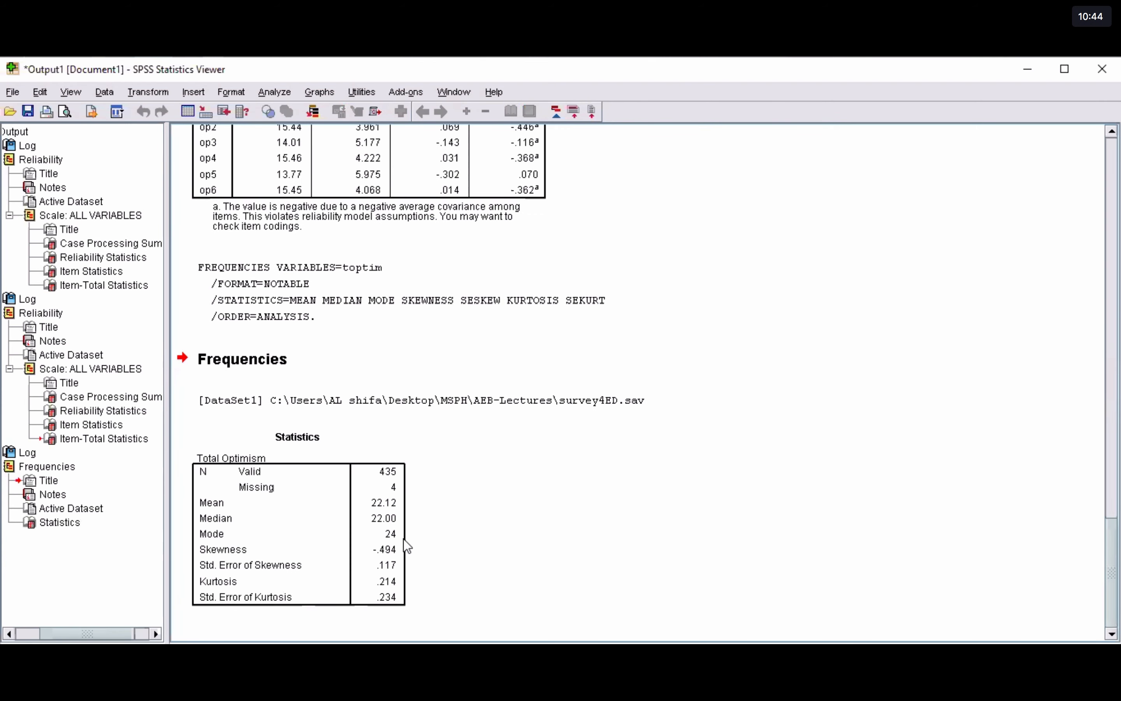
click(207, 561)
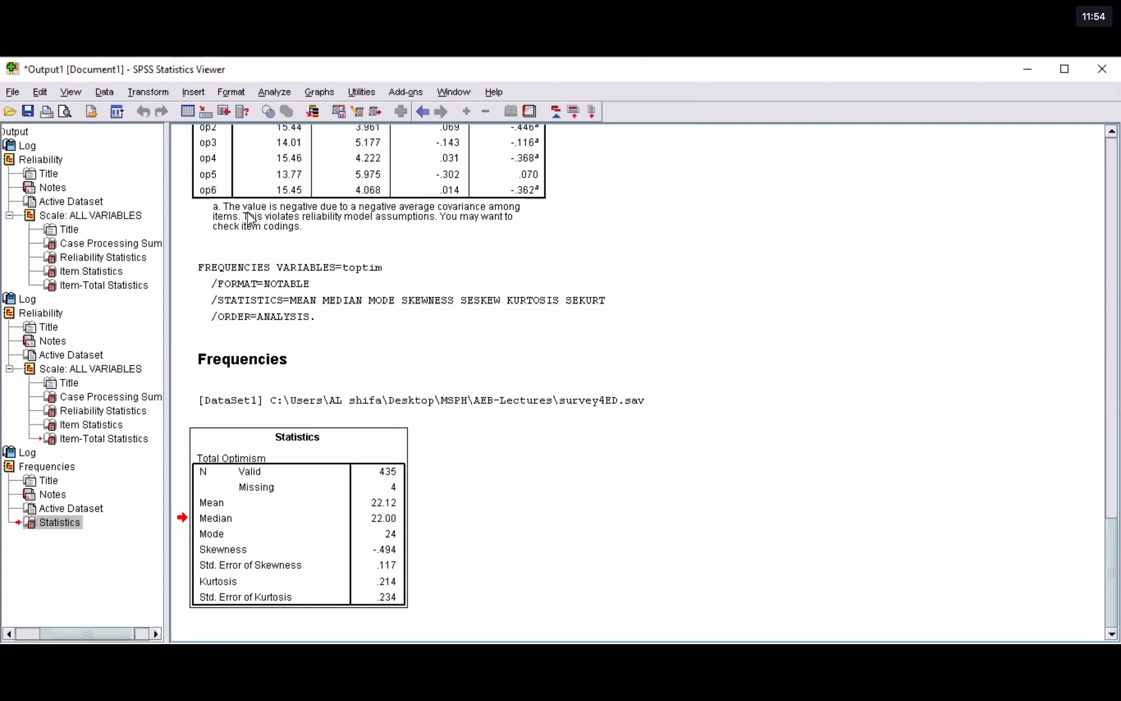
Step: Rerun the Frequencies analysis for Total Optimism with a histogram that includes the normal curve
click(276, 93)
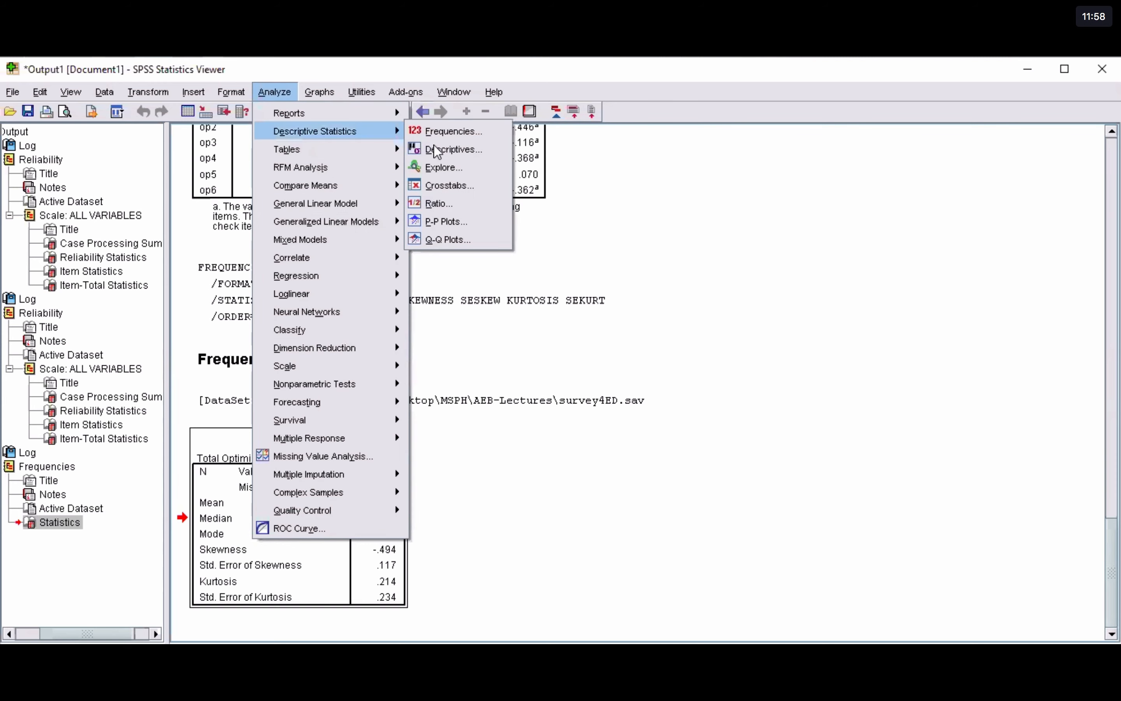
mouse_move(352, 132)
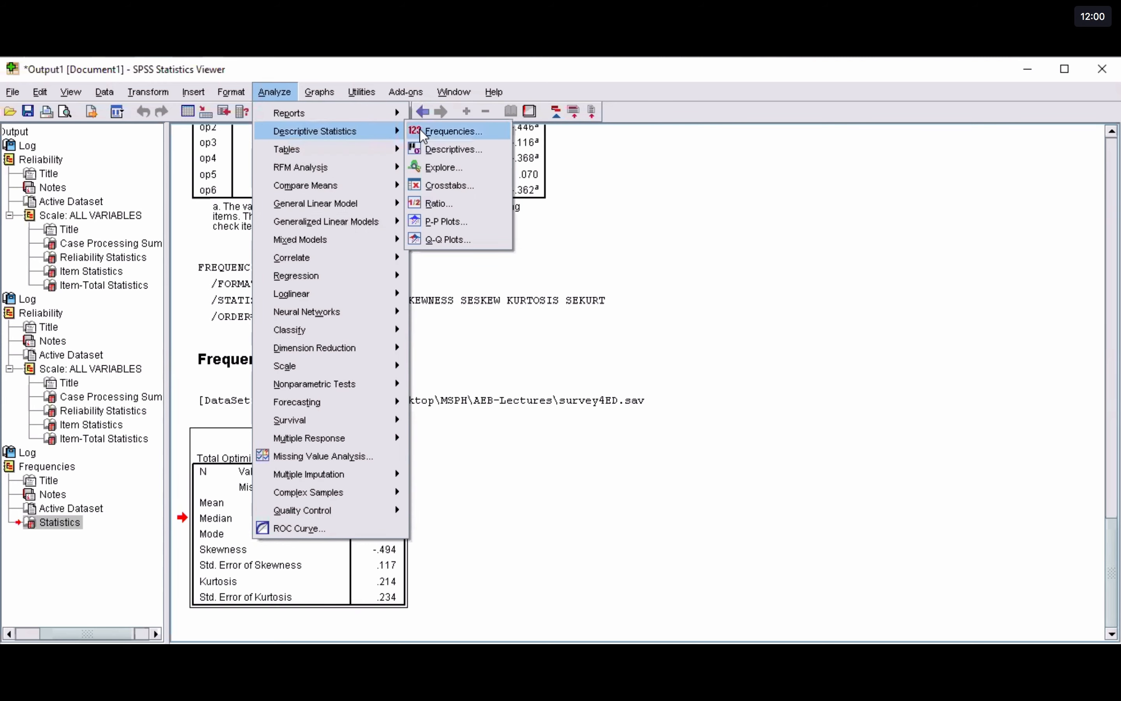
click(423, 132)
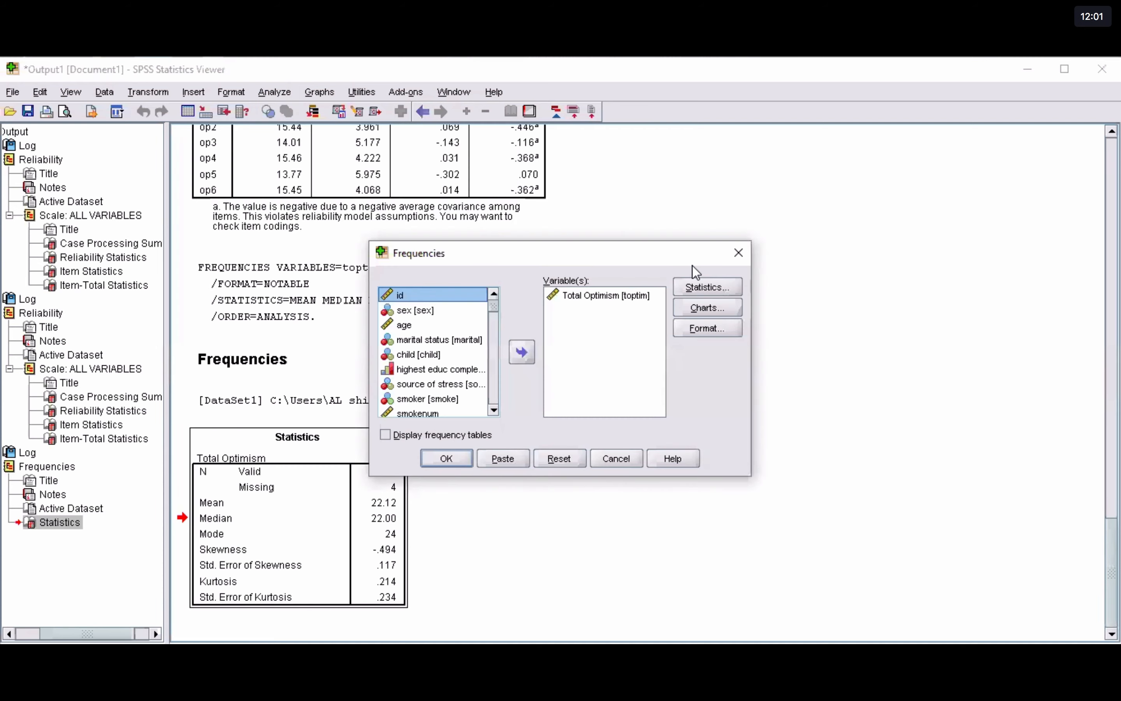
click(695, 314)
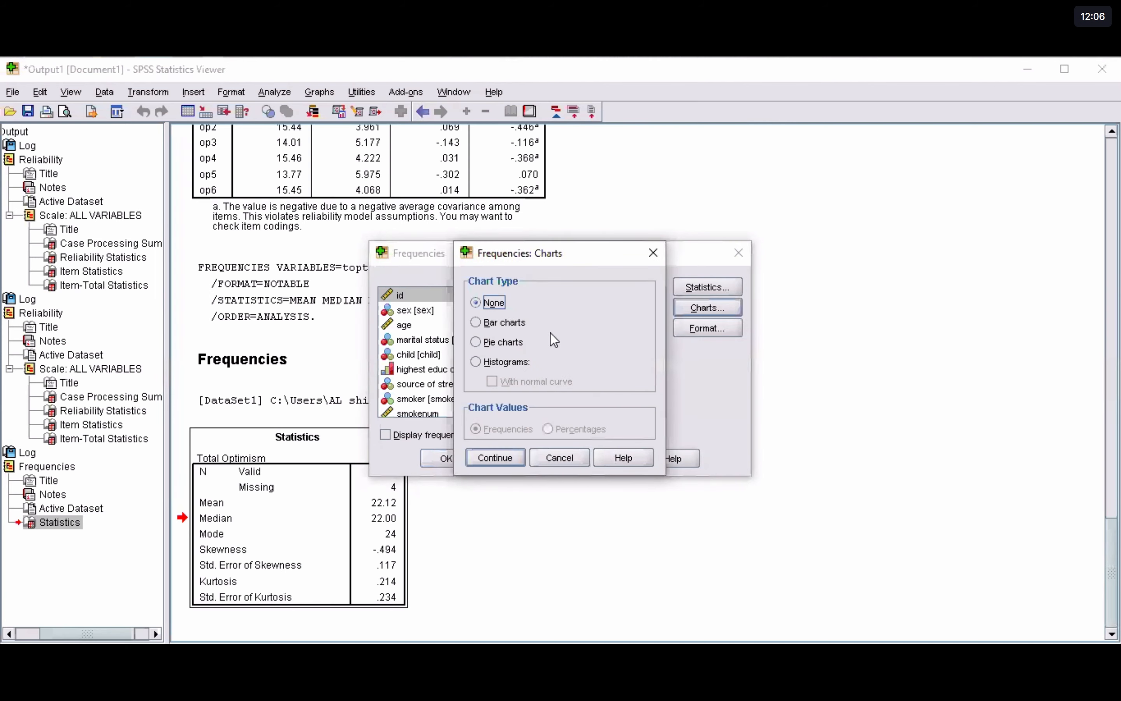
click(474, 365)
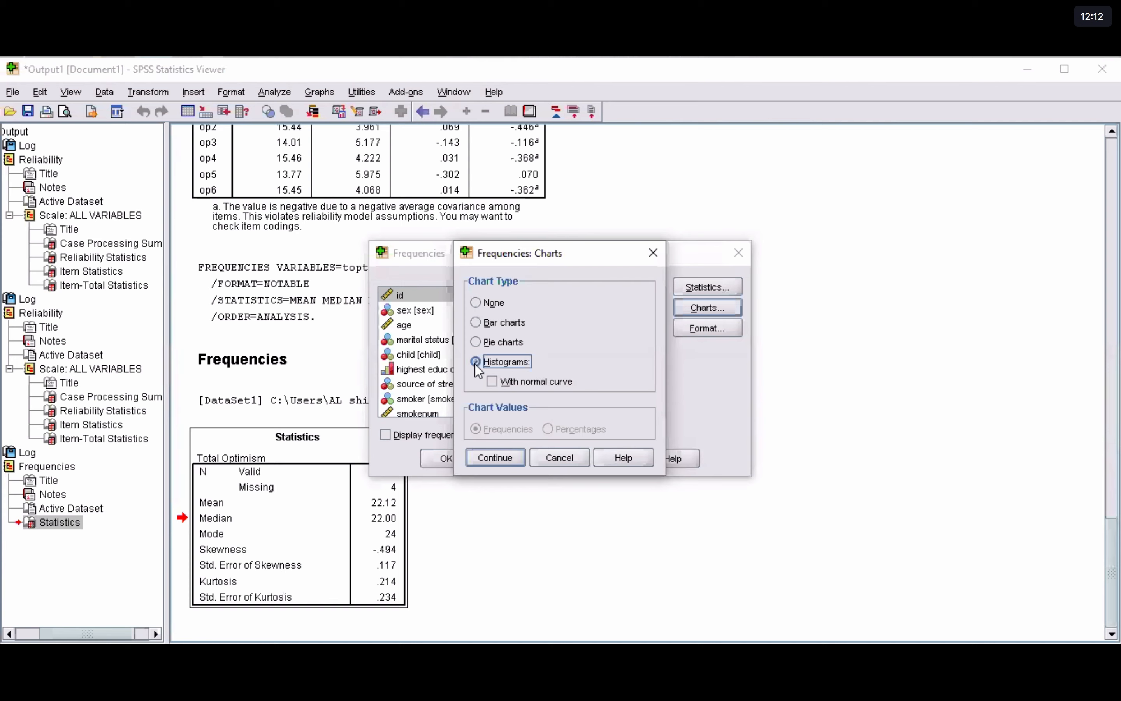
click(495, 378)
click(500, 460)
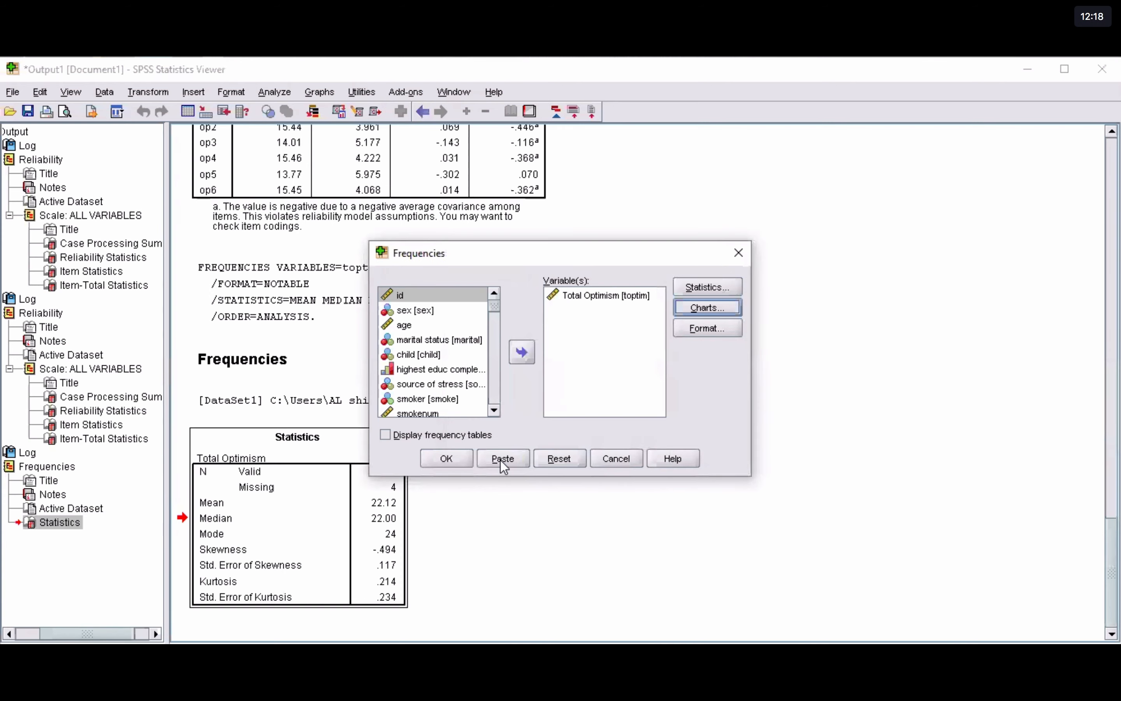
click(443, 463)
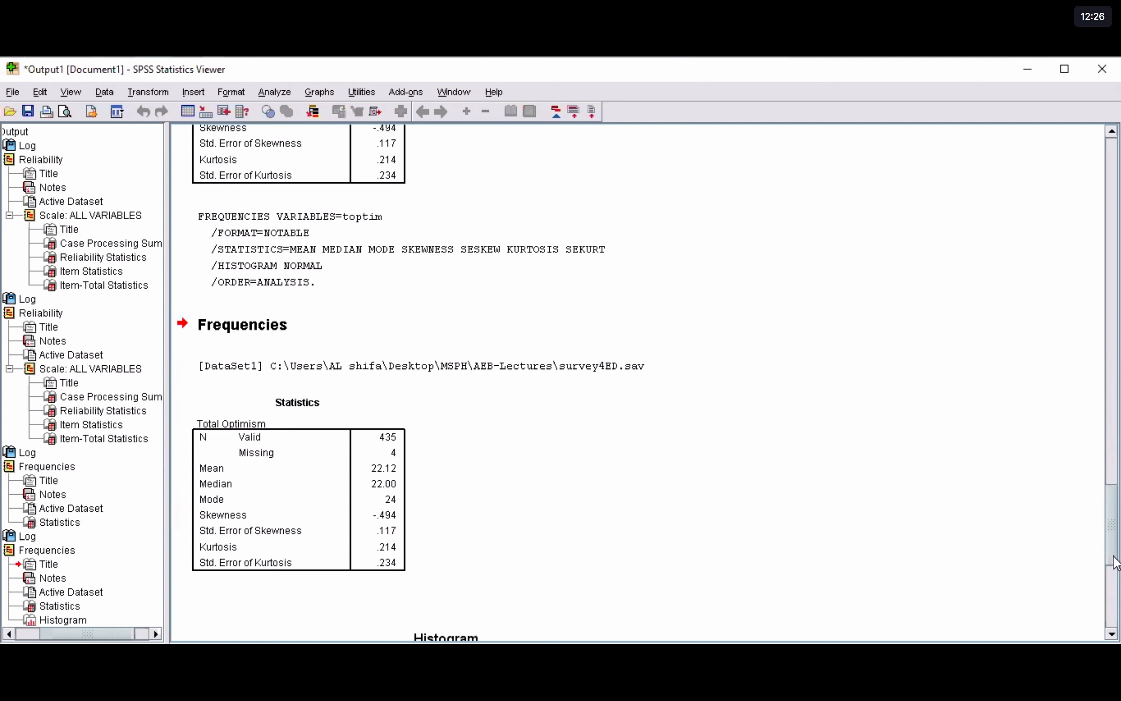
Step: Select the Total Optimism histogram in the output to examine its shape against the normal curve
scroll(1117, 579, down, 2)
scroll(1116, 579, down, 9)
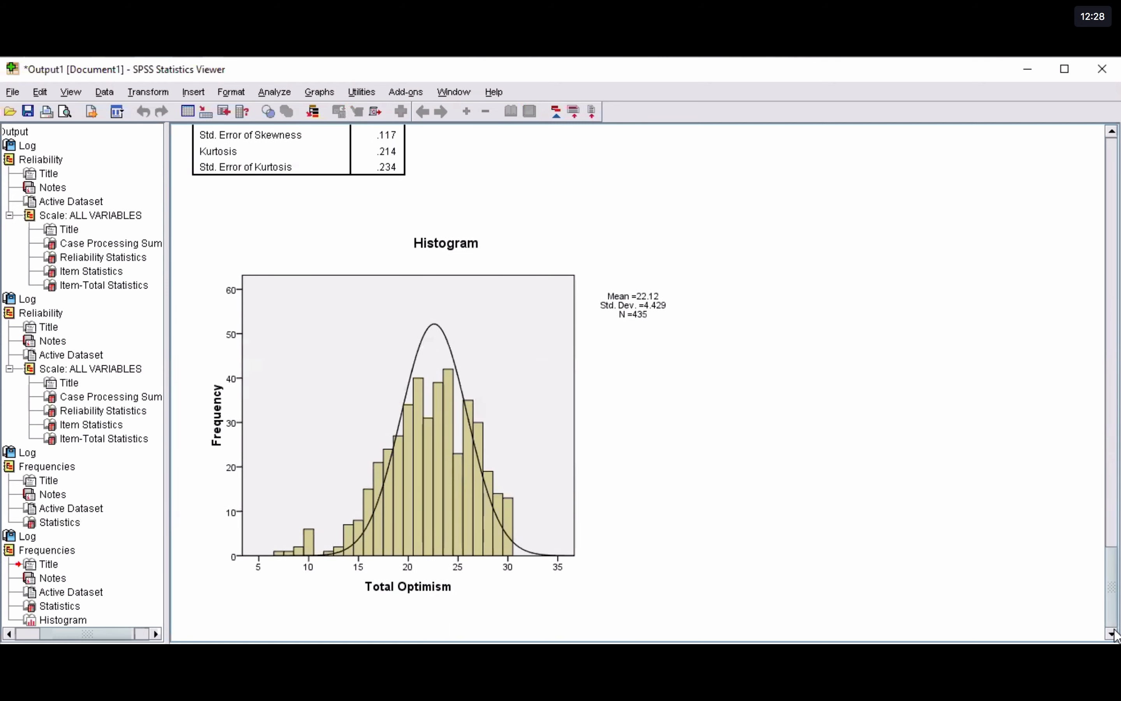
click(485, 494)
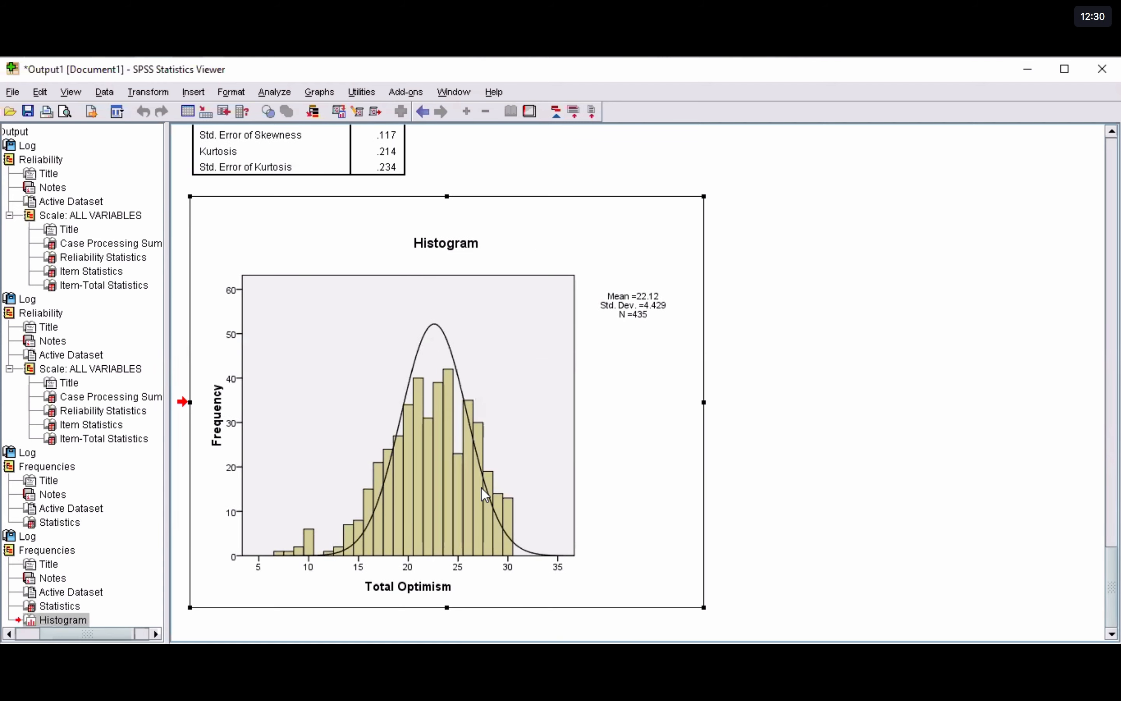